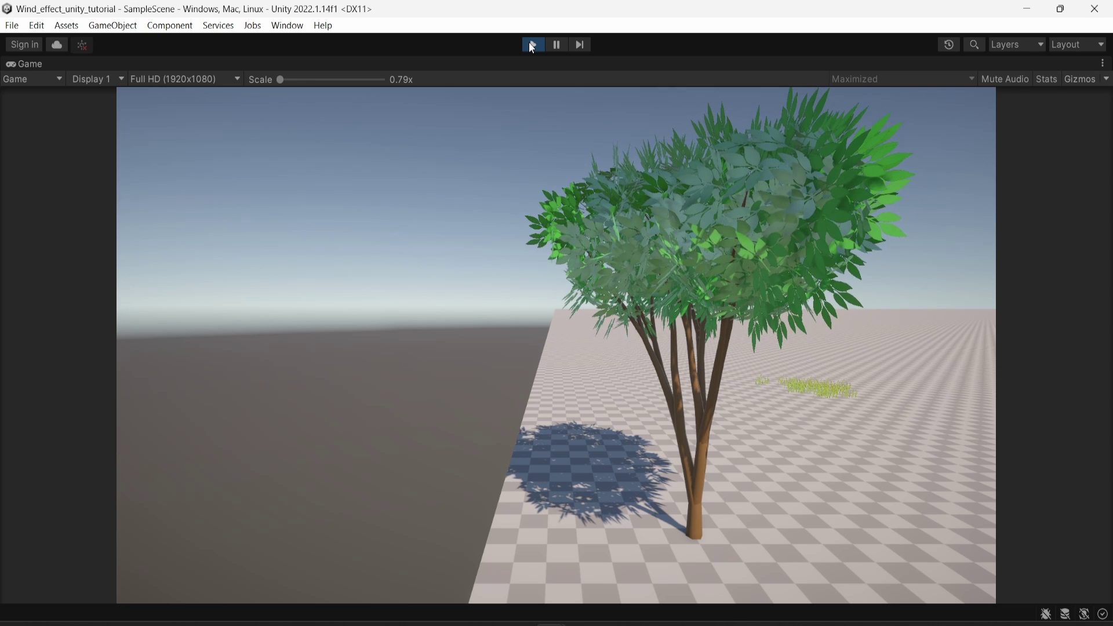
# - Stop the running game preview and add a Terrain object with its default name to the scene
pyautogui.click(532, 45)
pyautogui.rightClick(127, 205)
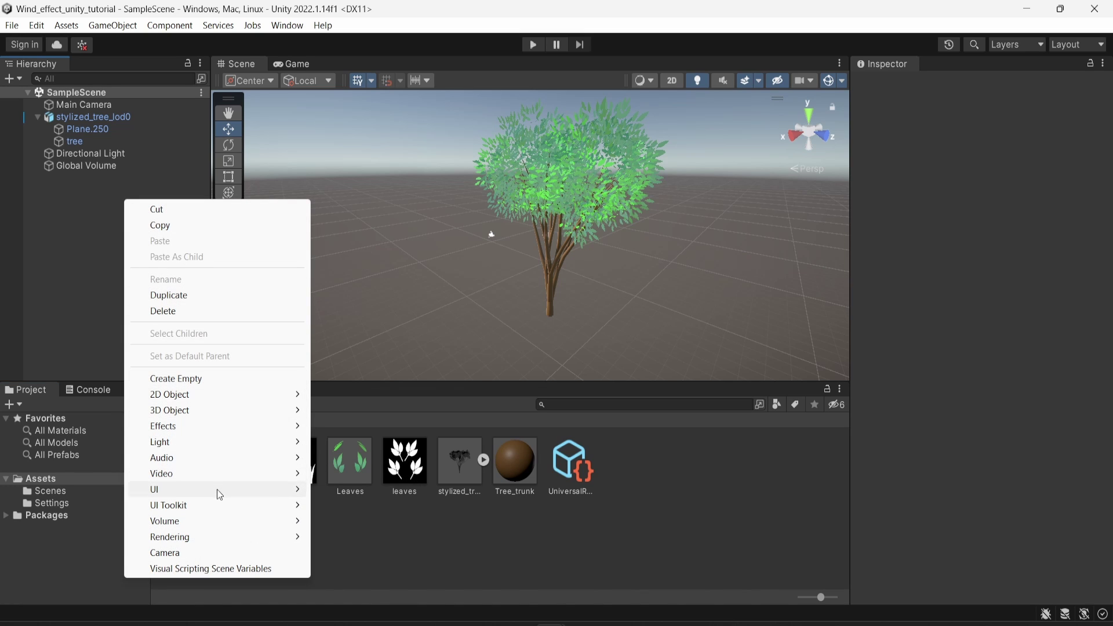
pyautogui.moveTo(197, 415)
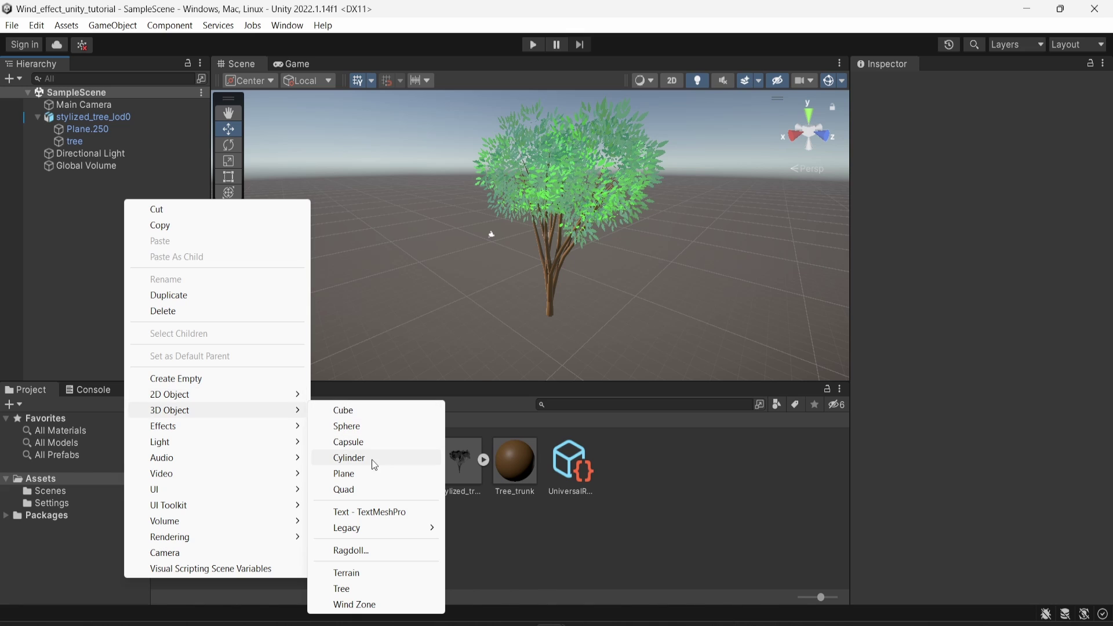
pyautogui.click(374, 575)
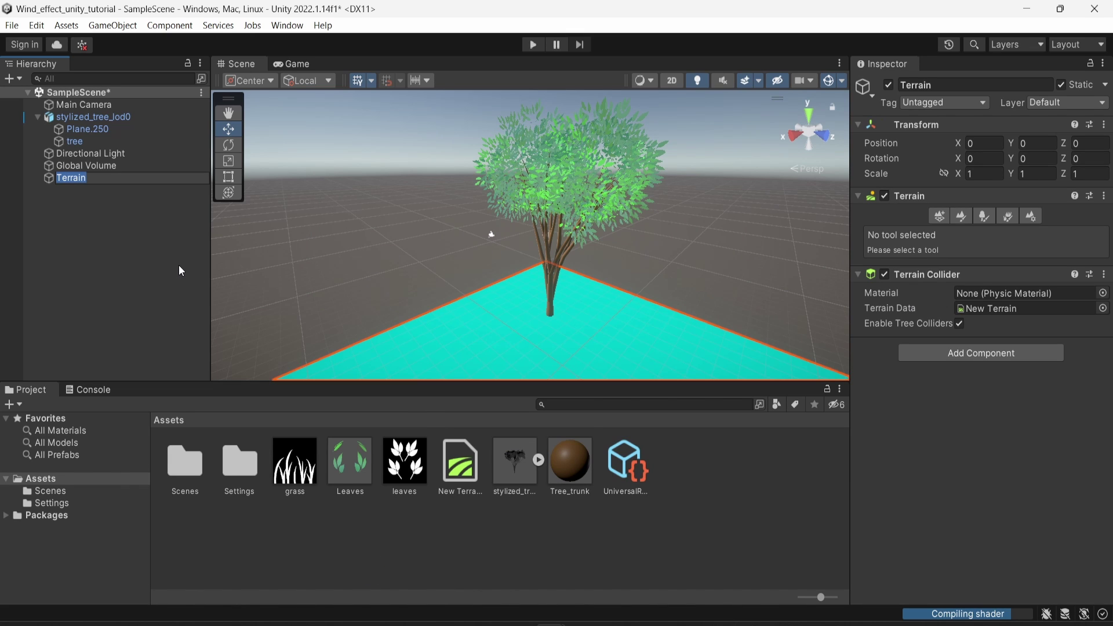
pyautogui.press('Return')
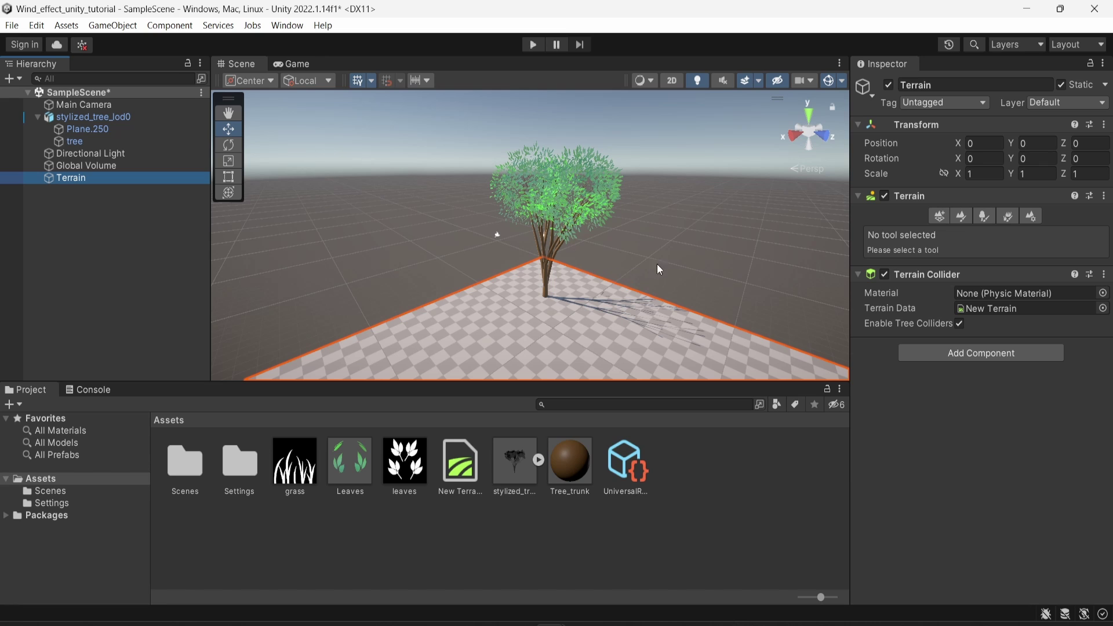
# - Add a grass texture detail to the terrain using the grass image as its detail texture
pyautogui.scroll(-5, 667, 259)
pyautogui.moveTo(625, 263)
pyautogui.mouseDown(button='middle')
pyautogui.moveTo(632, 237)
pyautogui.moveTo(609, 263)
pyautogui.mouseUp(button='middle')
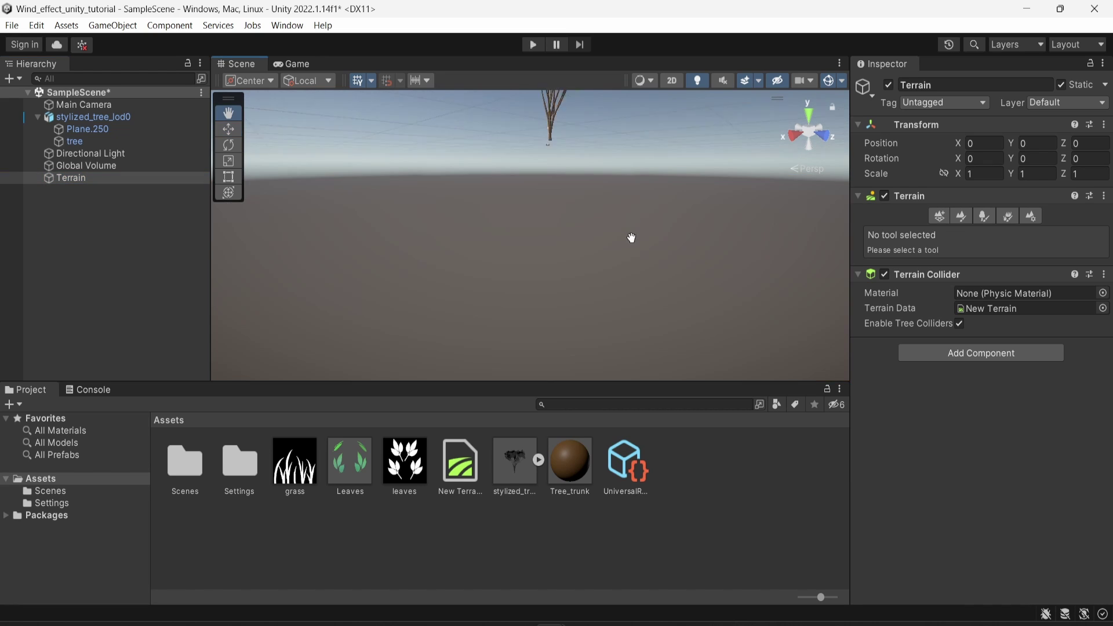
pyautogui.moveTo(609, 262); pyautogui.dragTo(696, 261, button='right')
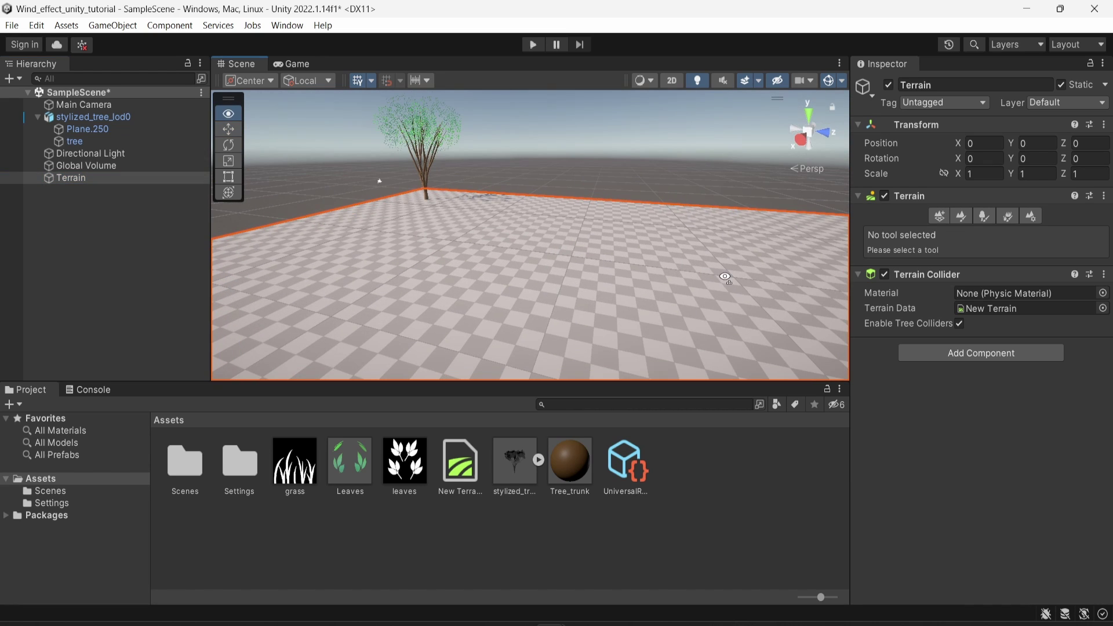
pyautogui.click(1013, 218)
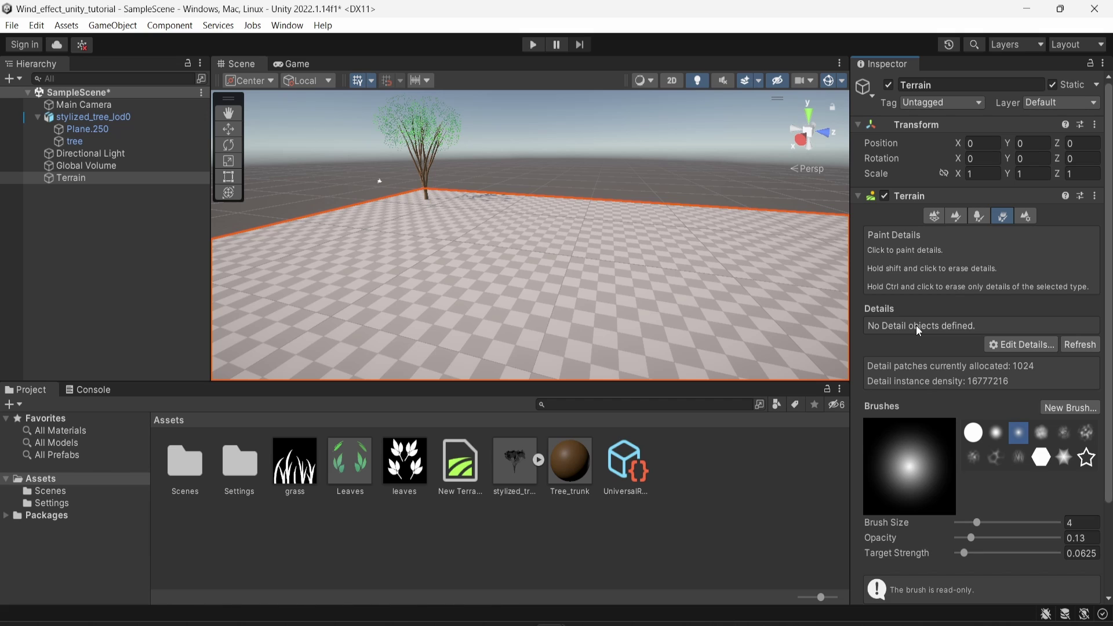
pyautogui.click(1033, 345)
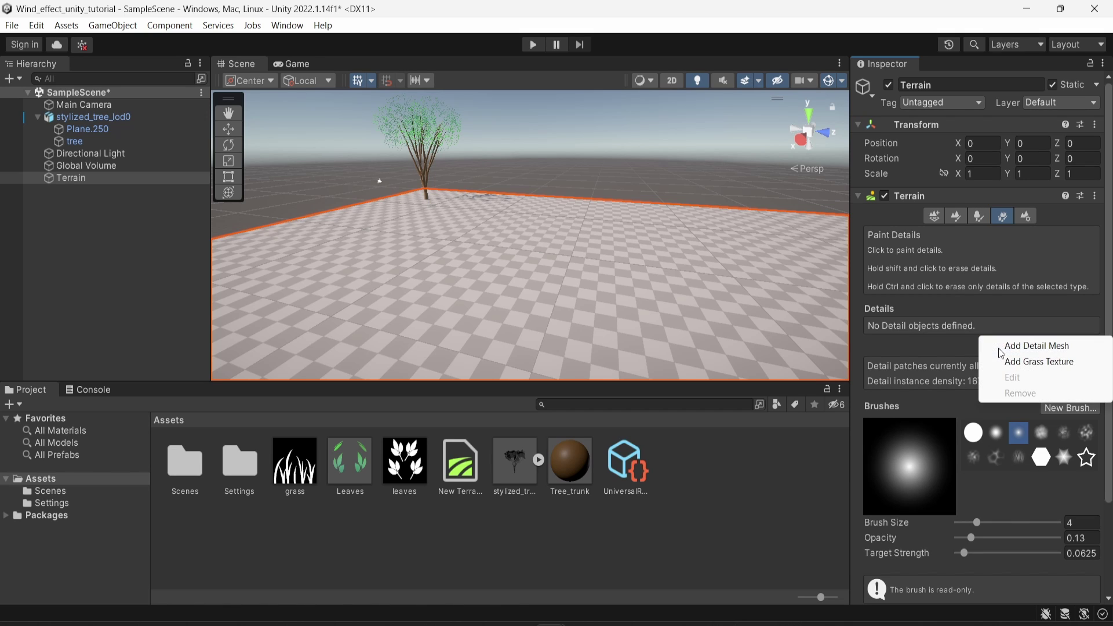
pyautogui.click(1040, 363)
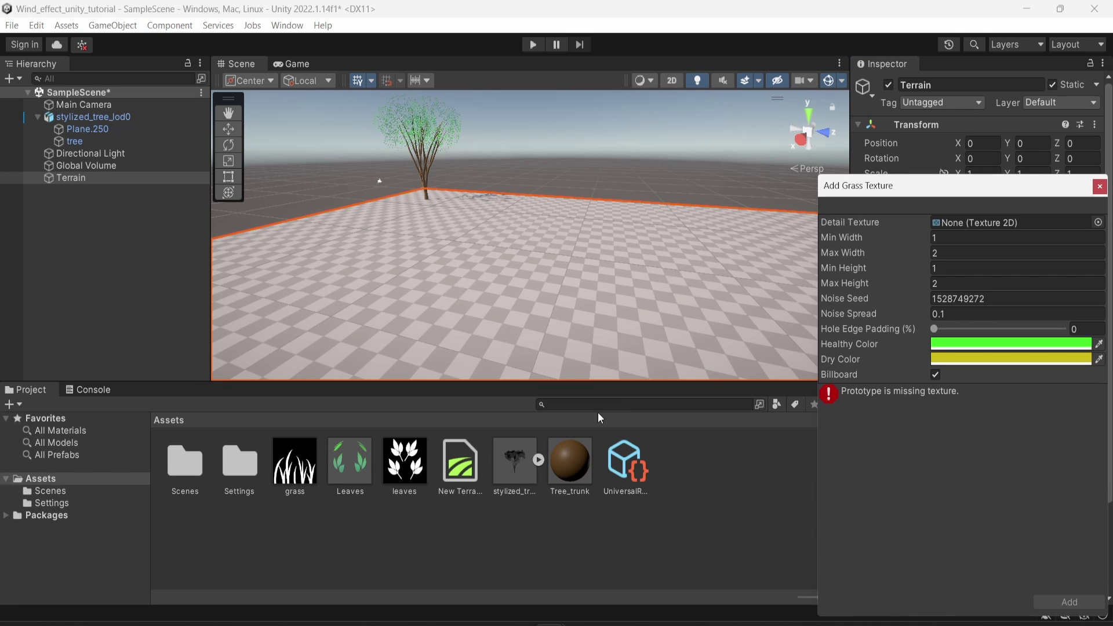
pyautogui.moveTo(293, 471); pyautogui.dragTo(1038, 225)
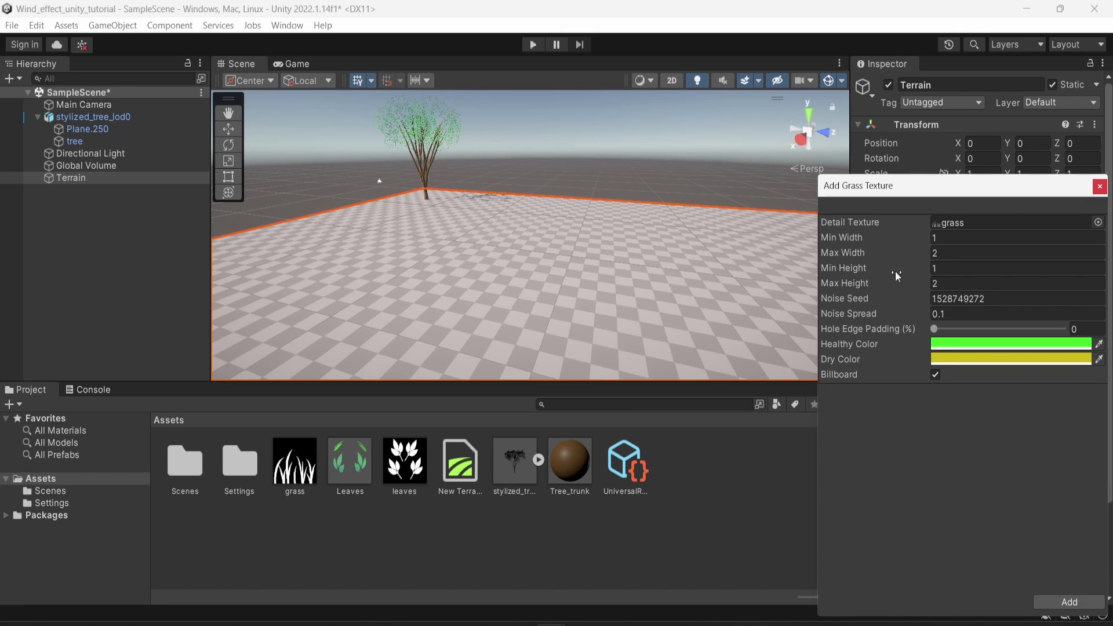
pyautogui.click(298, 490)
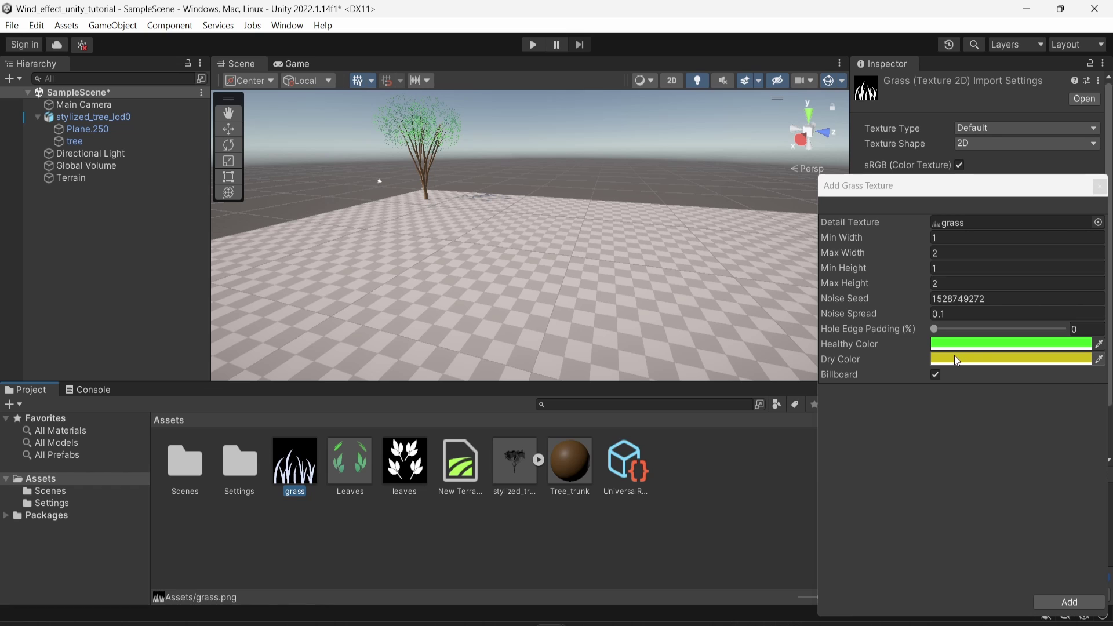
pyautogui.click(1066, 604)
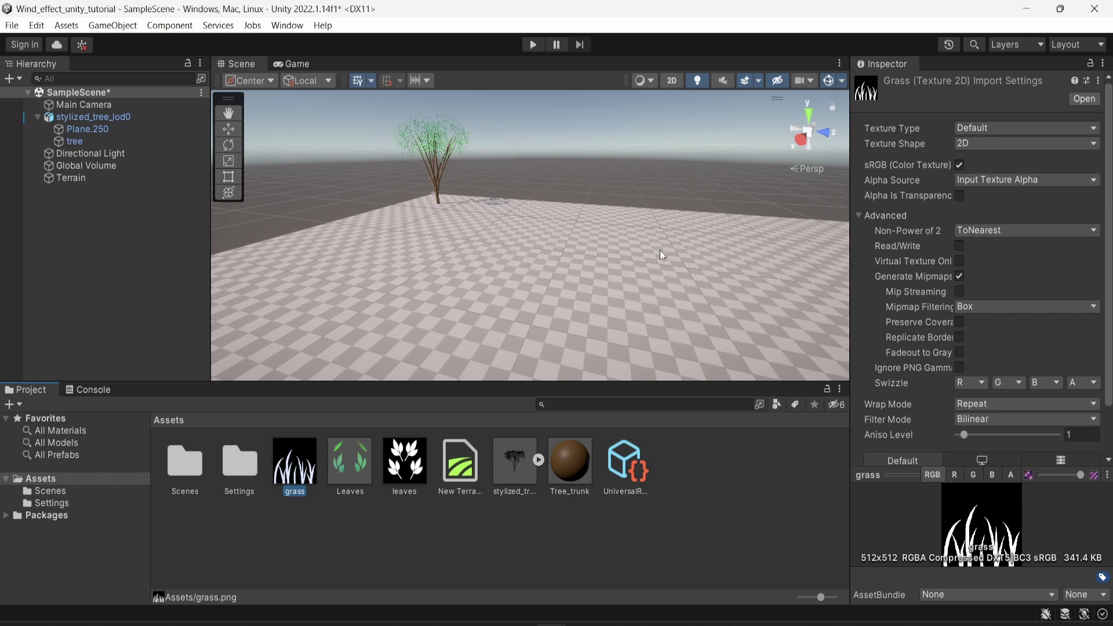
# - Select the terrain with its grass detail for painting and clear the console errors
pyautogui.moveTo(660, 249); pyautogui.dragTo(746, 274, button='right')
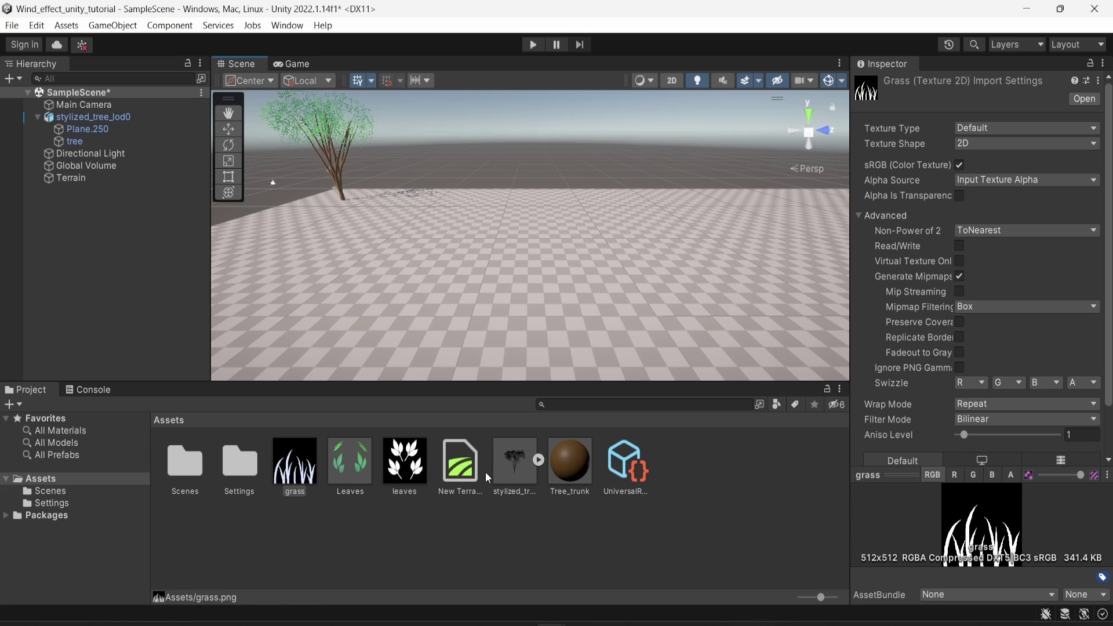
pyautogui.click(461, 471)
pyautogui.click(93, 179)
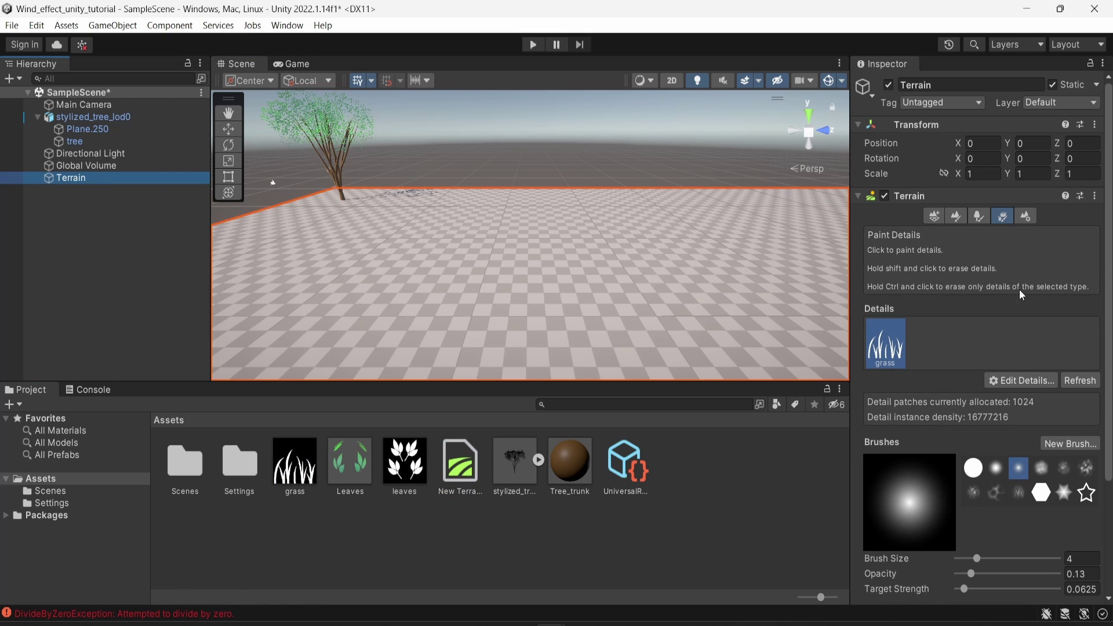
pyautogui.scroll(-2, 1022, 295)
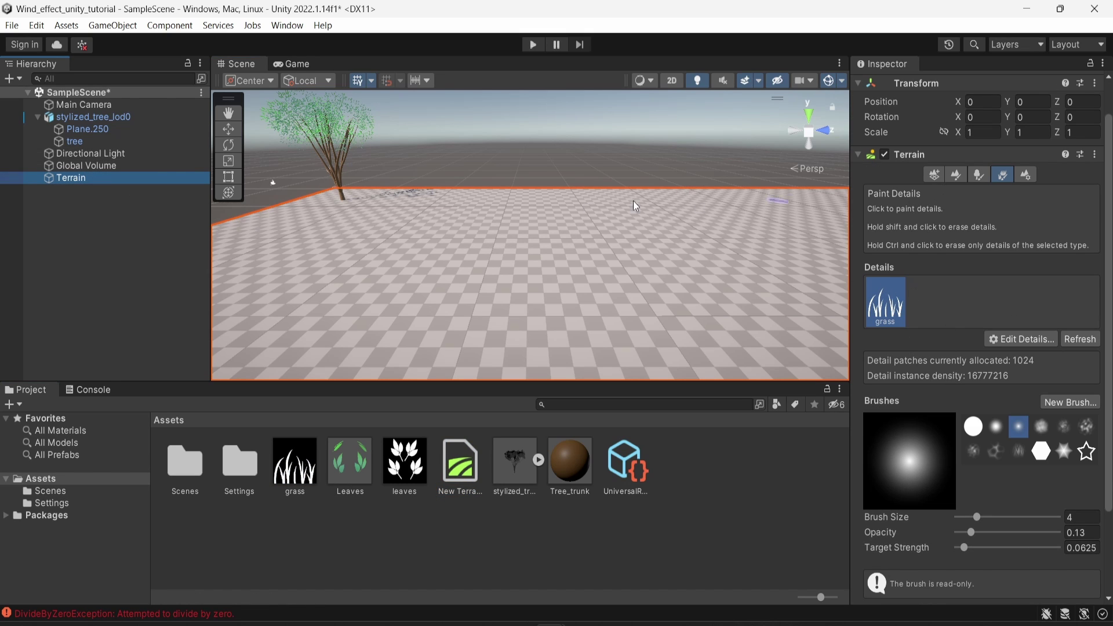
pyautogui.click(531, 258)
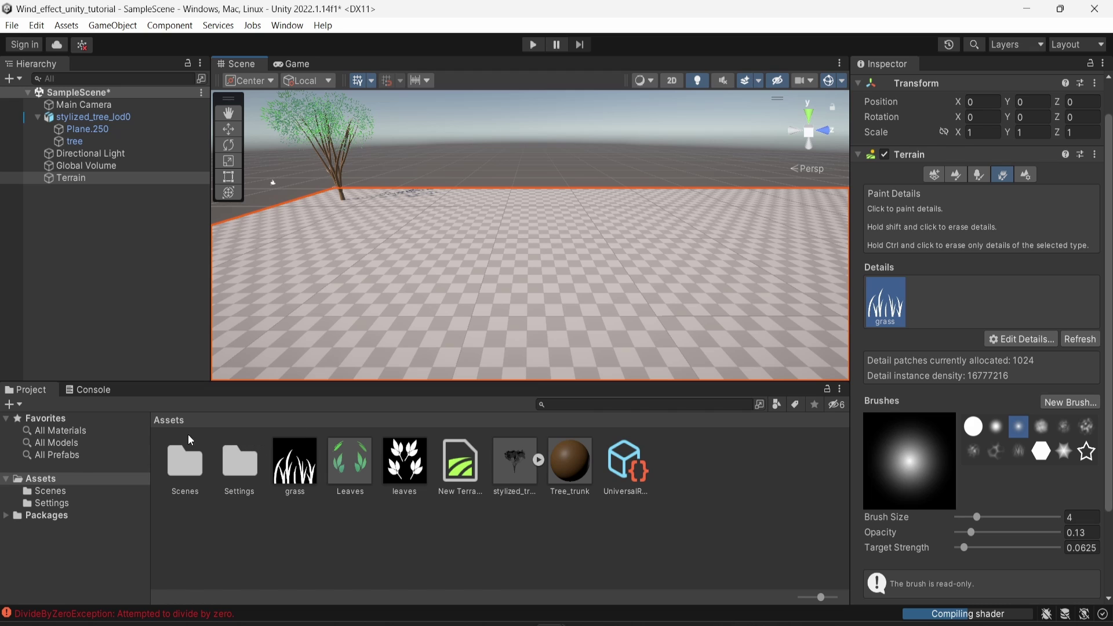
pyautogui.click(88, 389)
pyautogui.click(14, 404)
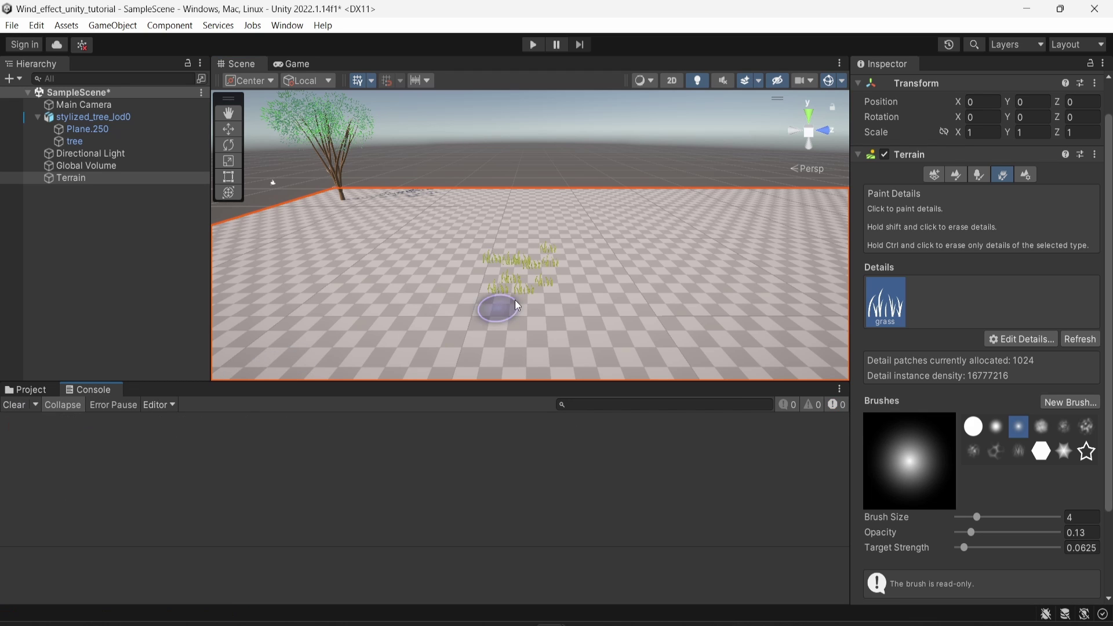
# - Paint a patch of grass on the terrain near the tree and preview its movement in Play mode
pyautogui.scroll(2, 540, 284)
pyautogui.scroll(3, 541, 284)
pyautogui.moveTo(567, 266); pyautogui.dragTo(565, 250, button='middle')
pyautogui.scroll(-3, 457, 228)
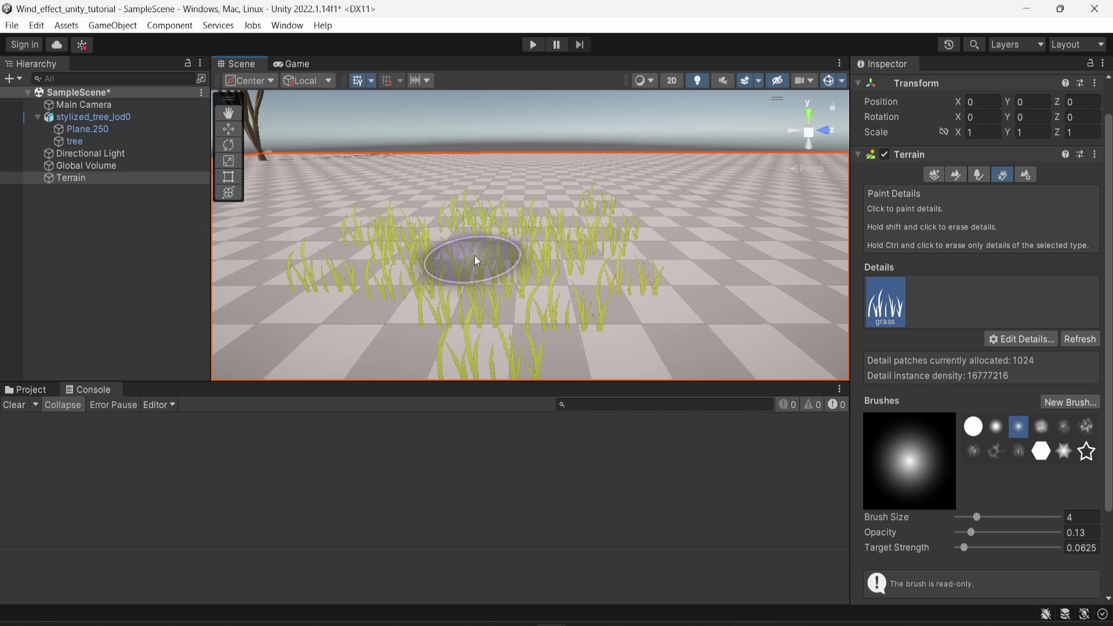
pyautogui.scroll(-2, 440, 304)
pyautogui.scroll(5, 540, 107)
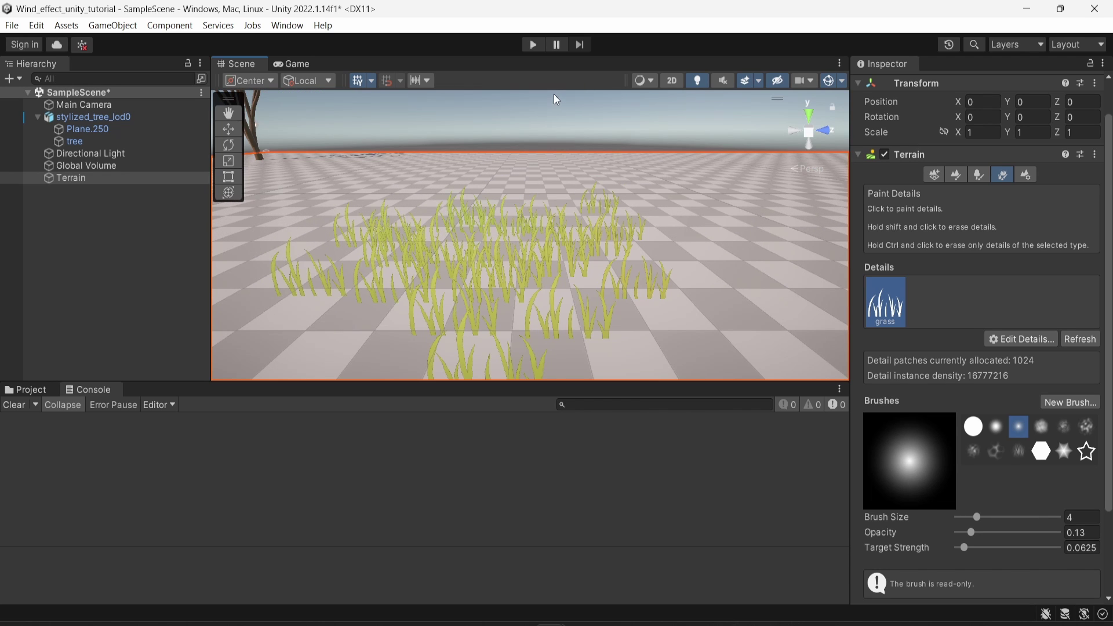
pyautogui.click(533, 45)
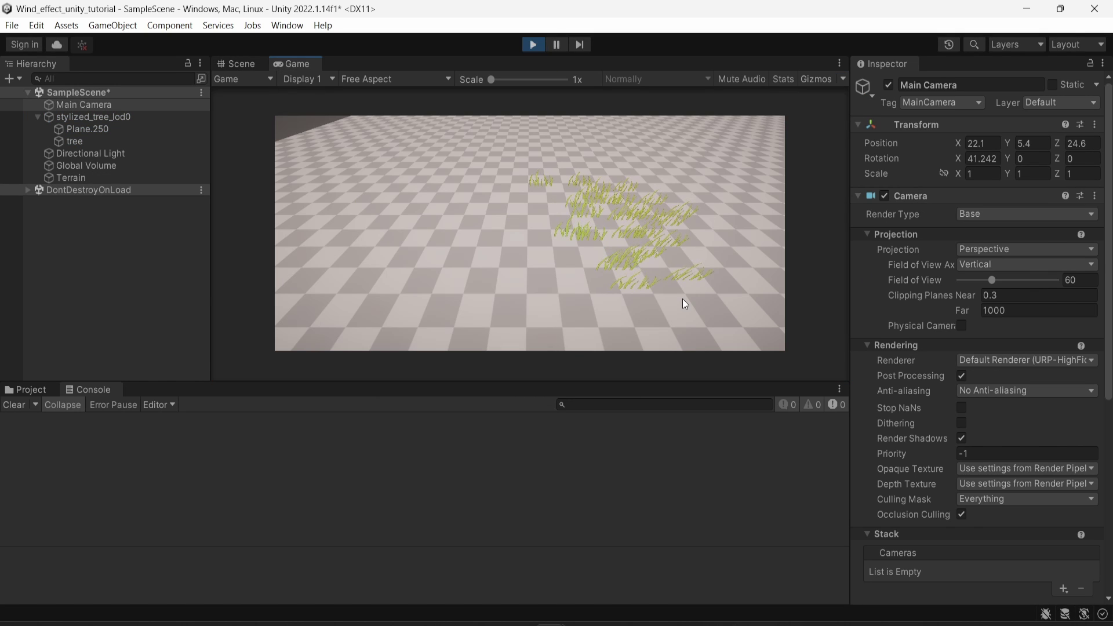
pyautogui.click(532, 44)
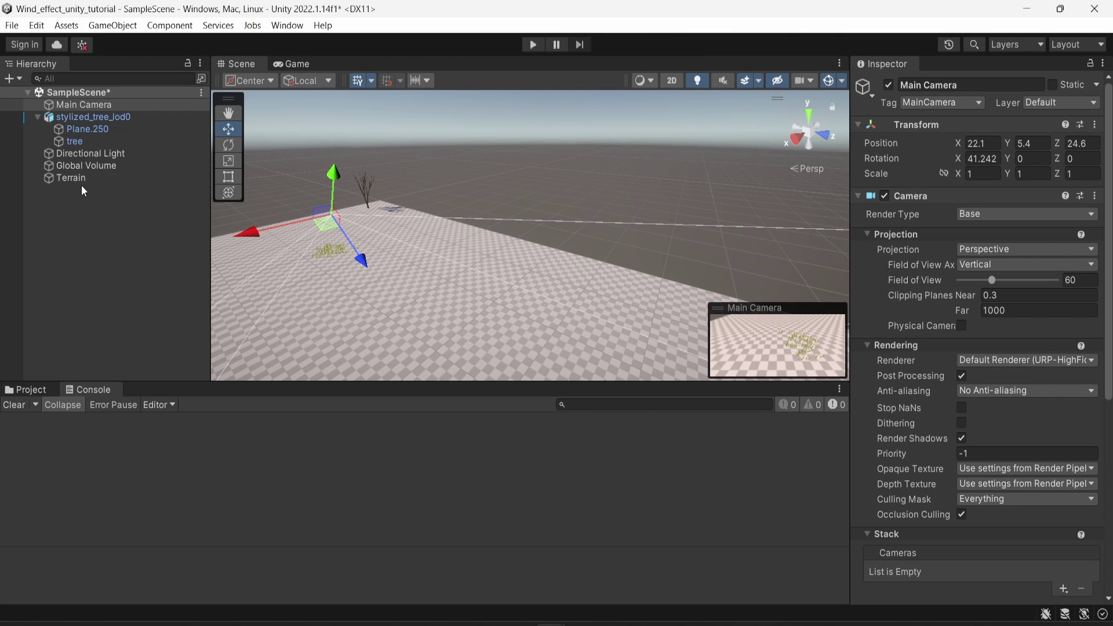
# - Examine the terrain's wind settings for grass, including speed, size, bending and grass tint, and view the painted patch
pyautogui.click(81, 179)
pyautogui.click(1003, 216)
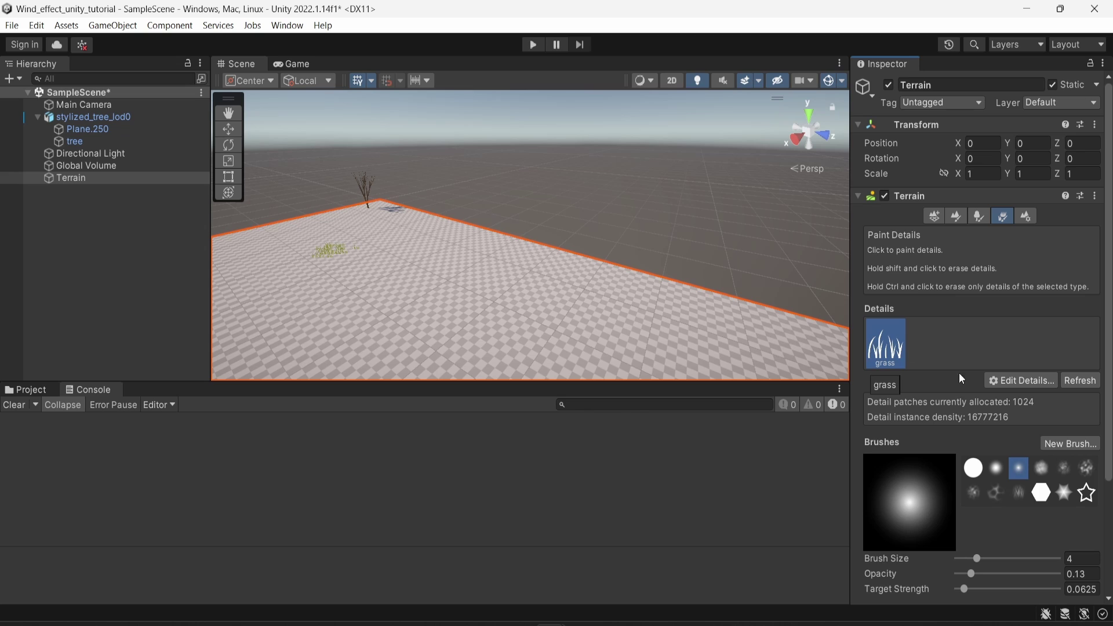
pyautogui.scroll(-3, 1033, 546)
pyautogui.scroll(3, 1033, 543)
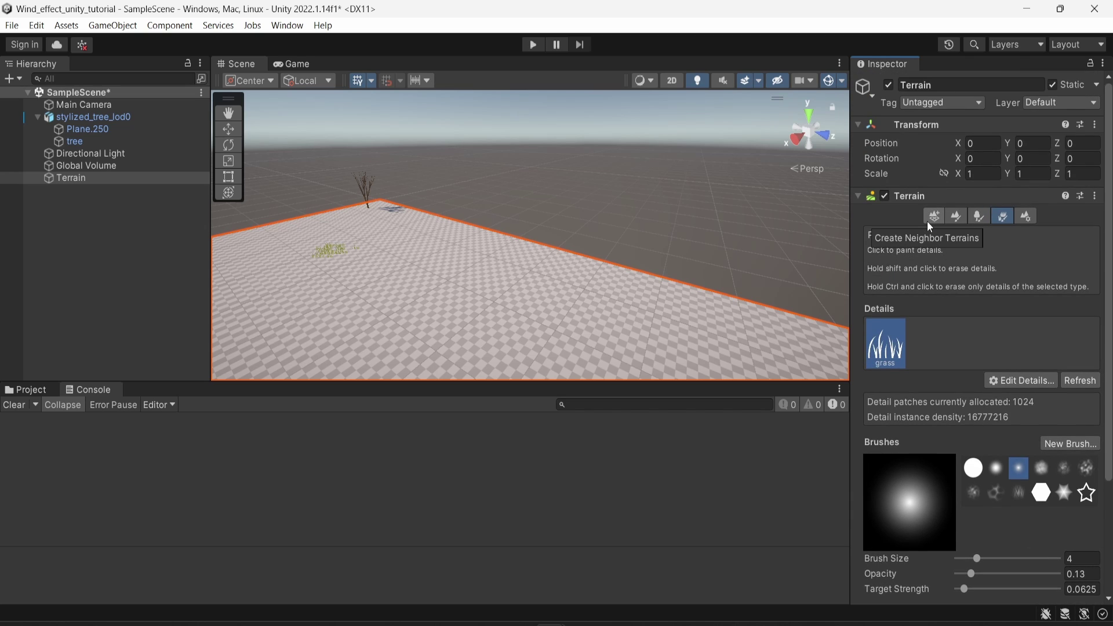
pyautogui.click(930, 219)
pyautogui.click(1032, 217)
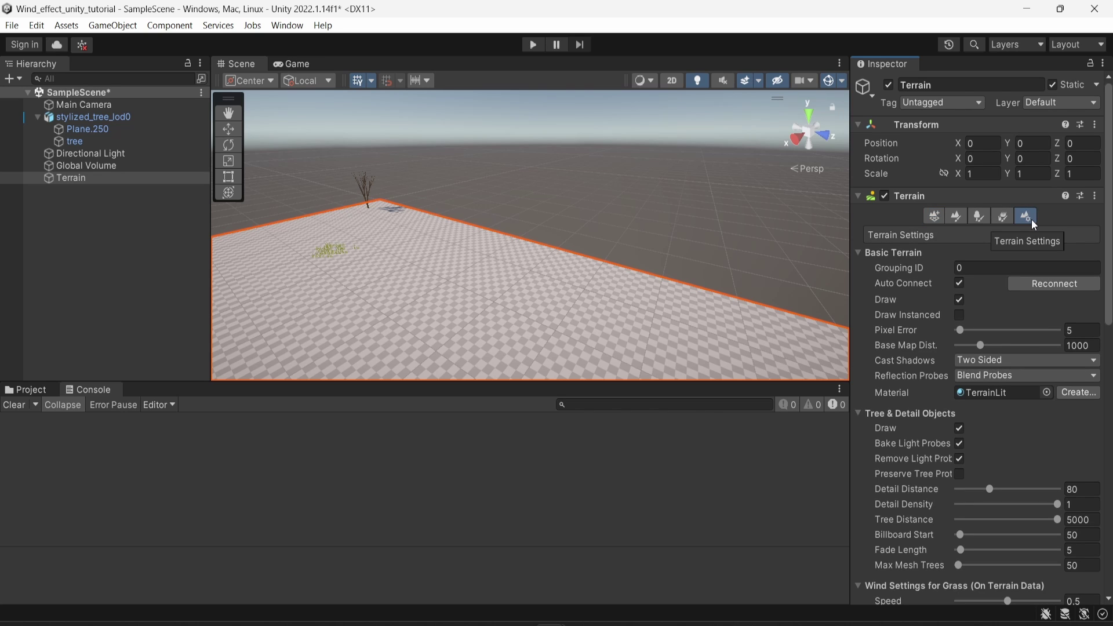
pyautogui.scroll(-5, 1015, 261)
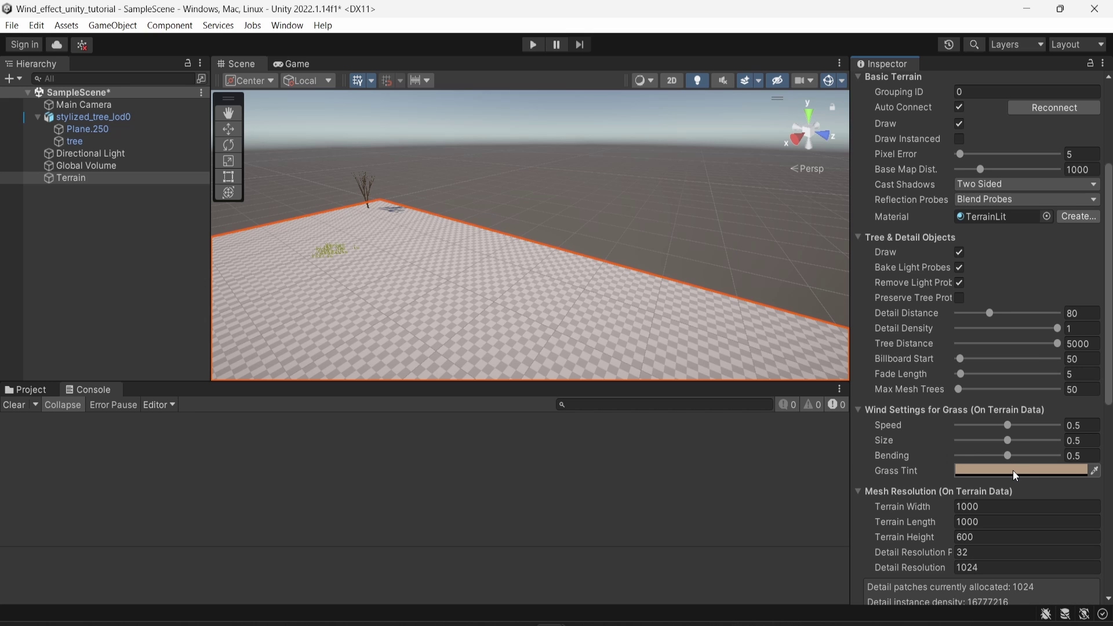
pyautogui.moveTo(513, 297); pyautogui.dragTo(609, 284, button='middle')
pyautogui.scroll(5, 608, 284)
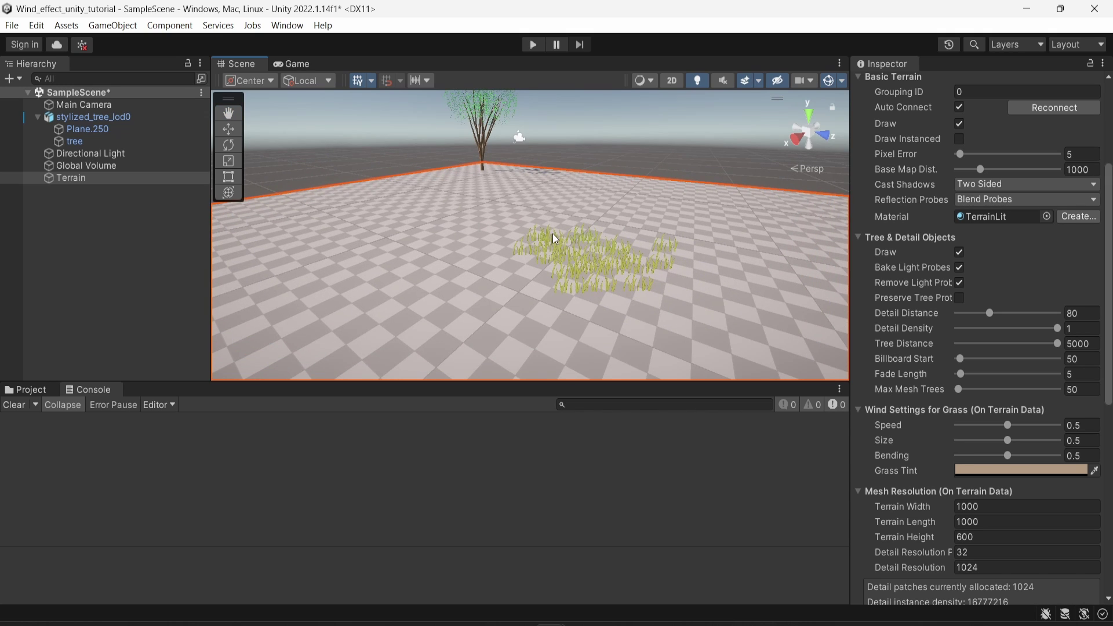
pyautogui.moveTo(571, 237); pyautogui.dragTo(563, 235, button='middle')
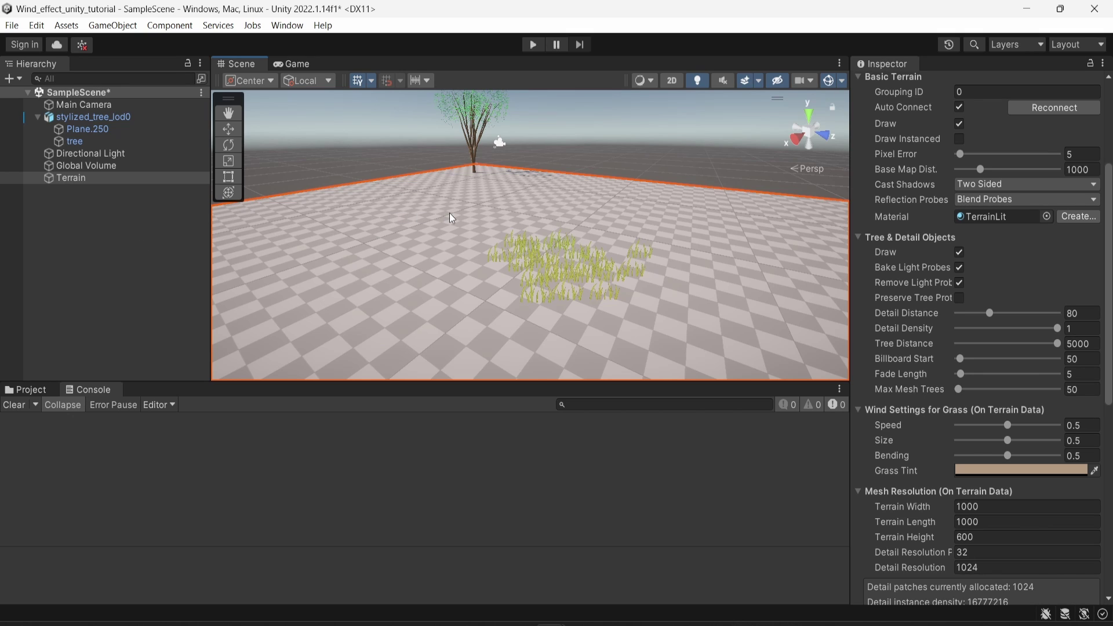
# - Run the scene to check the tree's movement next to the grass, and return to the Scene view
pyautogui.scroll(6, 439, 189)
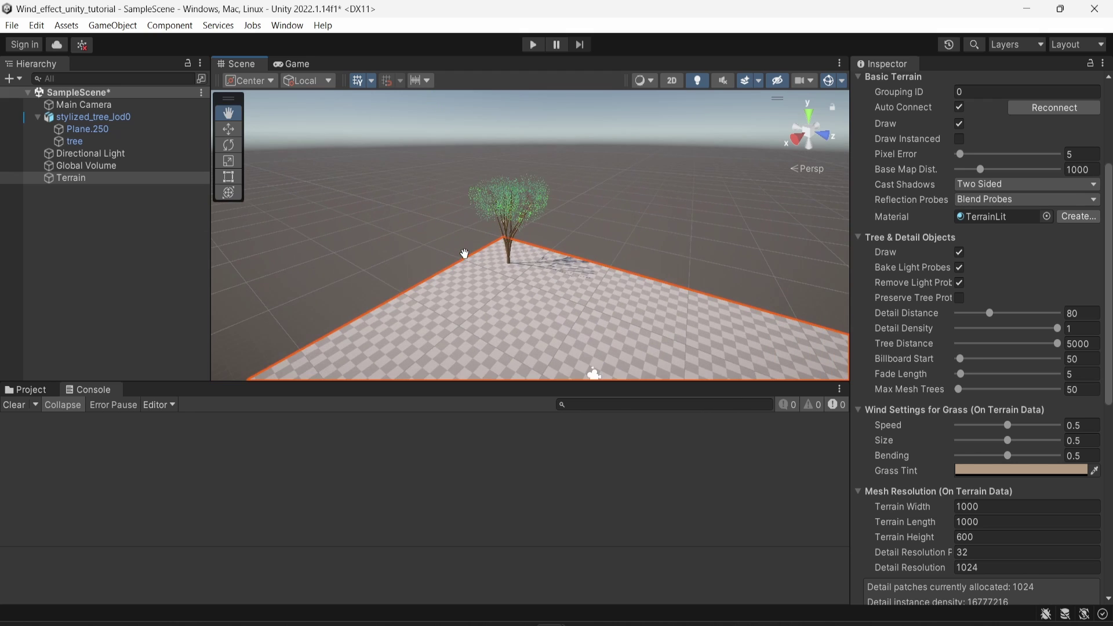
pyautogui.scroll(-3, 461, 218)
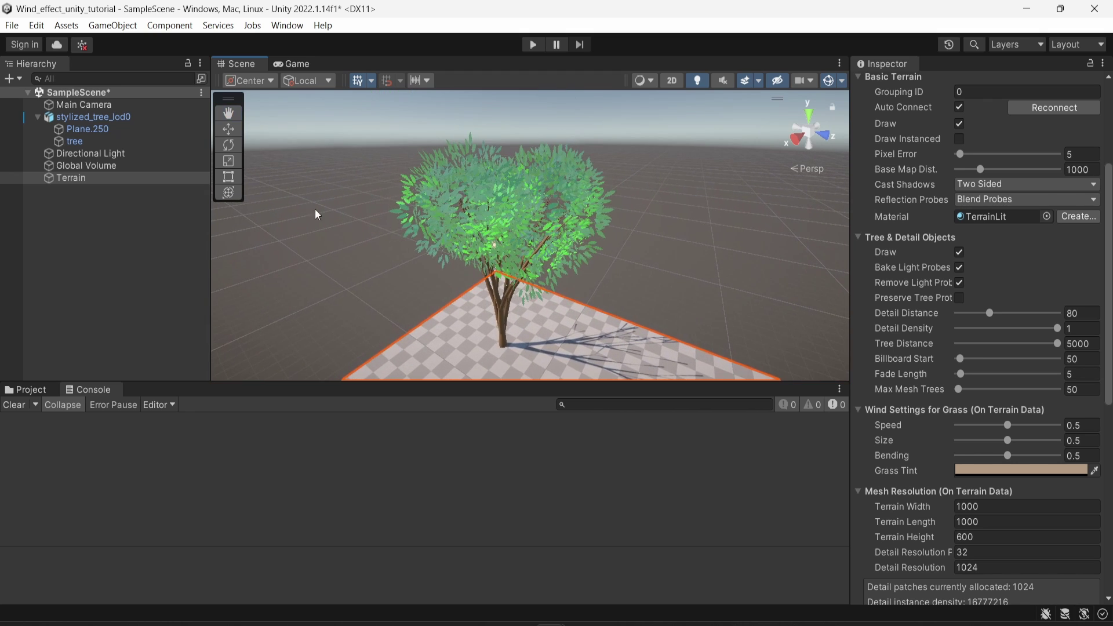
pyautogui.click(532, 45)
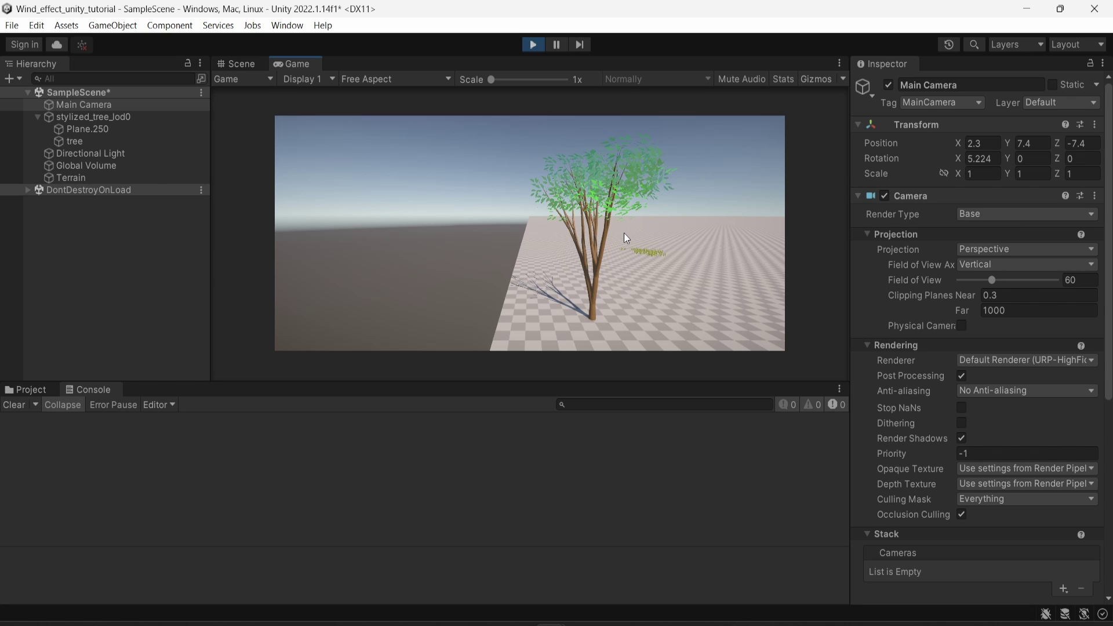
pyautogui.click(532, 45)
pyautogui.click(234, 63)
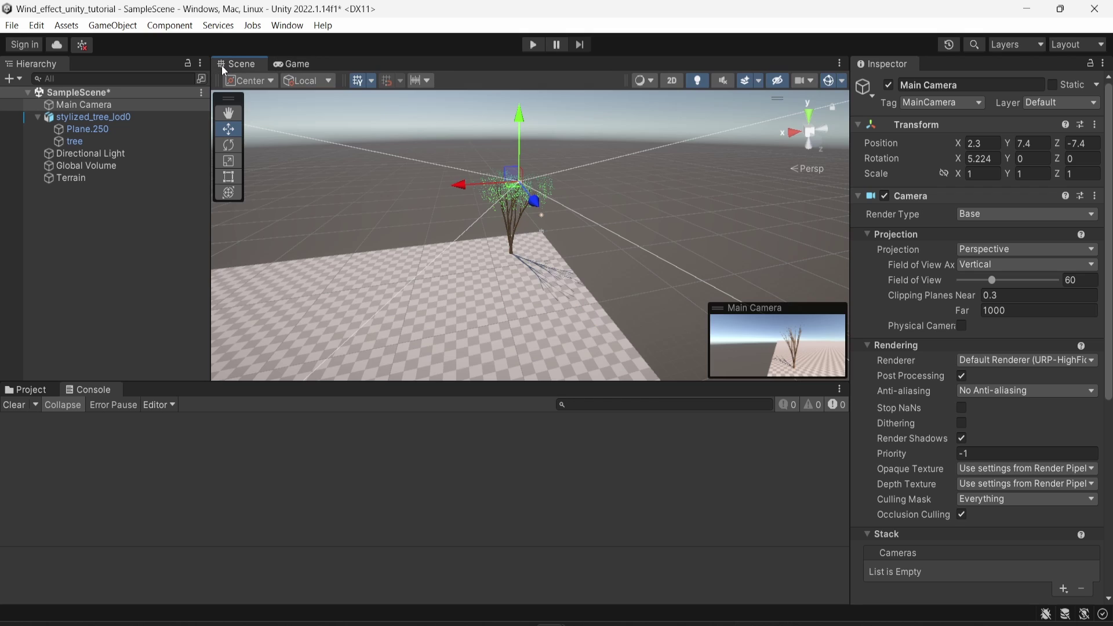
# - Create a URP Lit Shader Graph named Leaves_shader in the Assets folder and open it for editing
pyautogui.scroll(3, 366, 145)
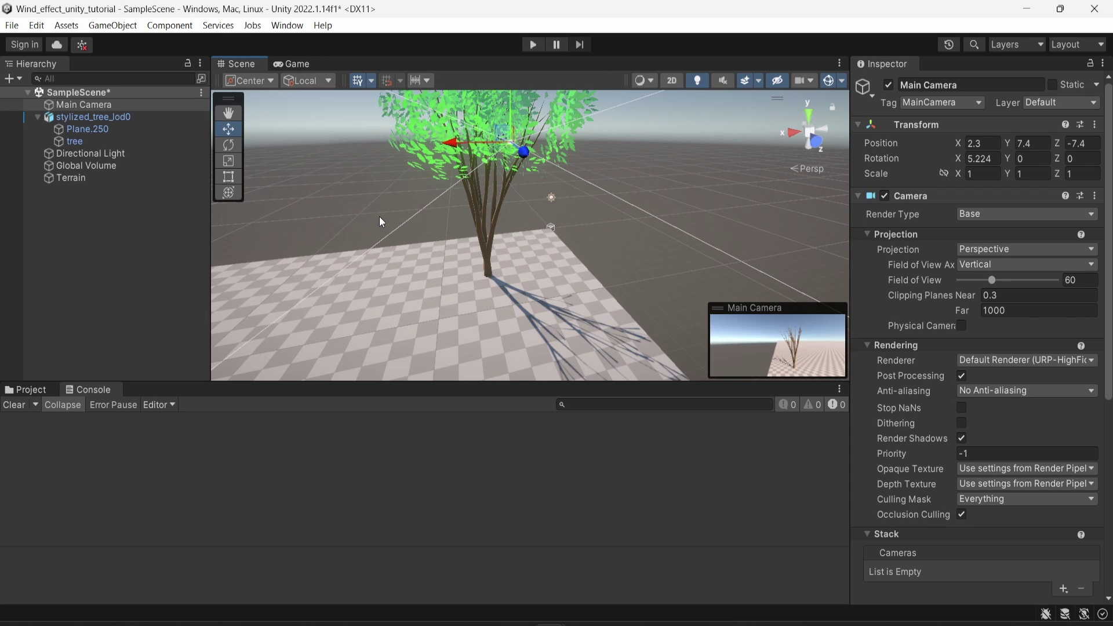
pyautogui.scroll(3, 381, 222)
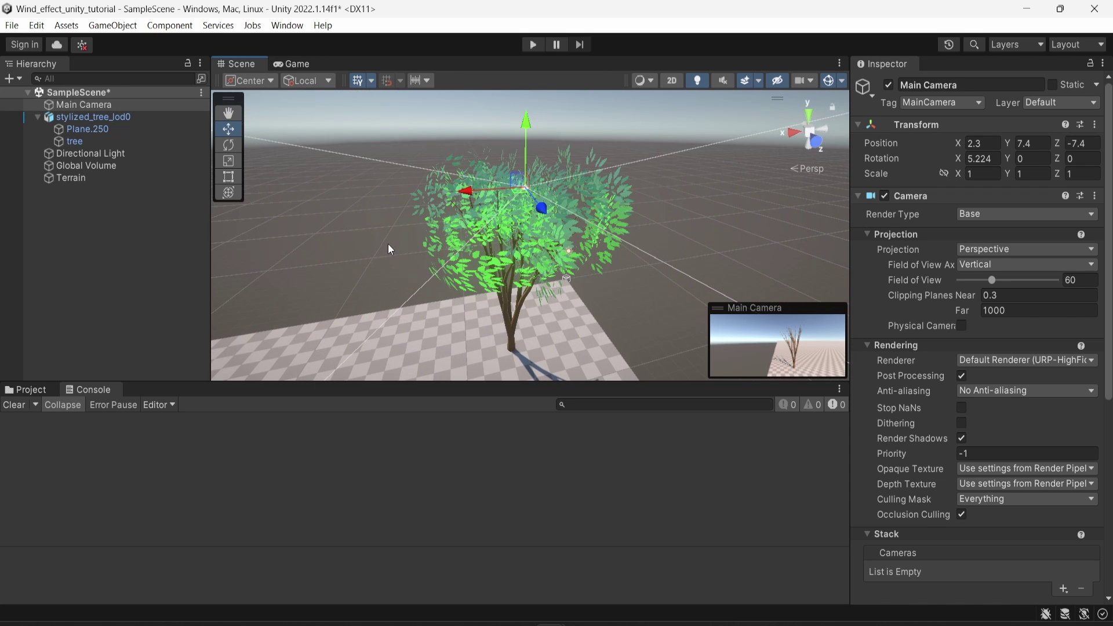
pyautogui.click(32, 391)
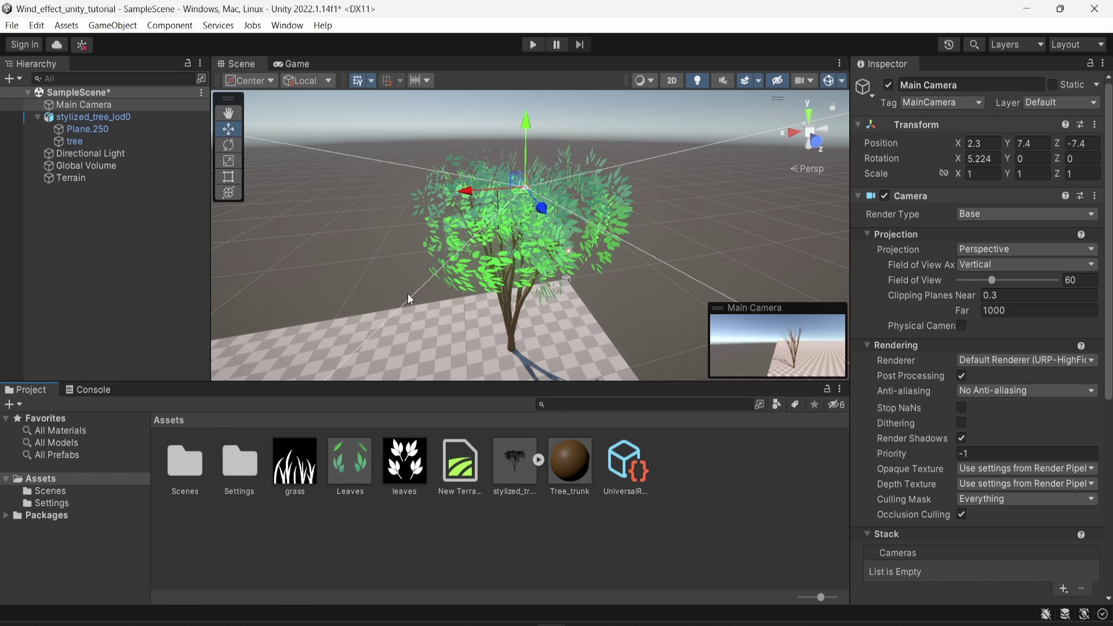
pyautogui.click(722, 524)
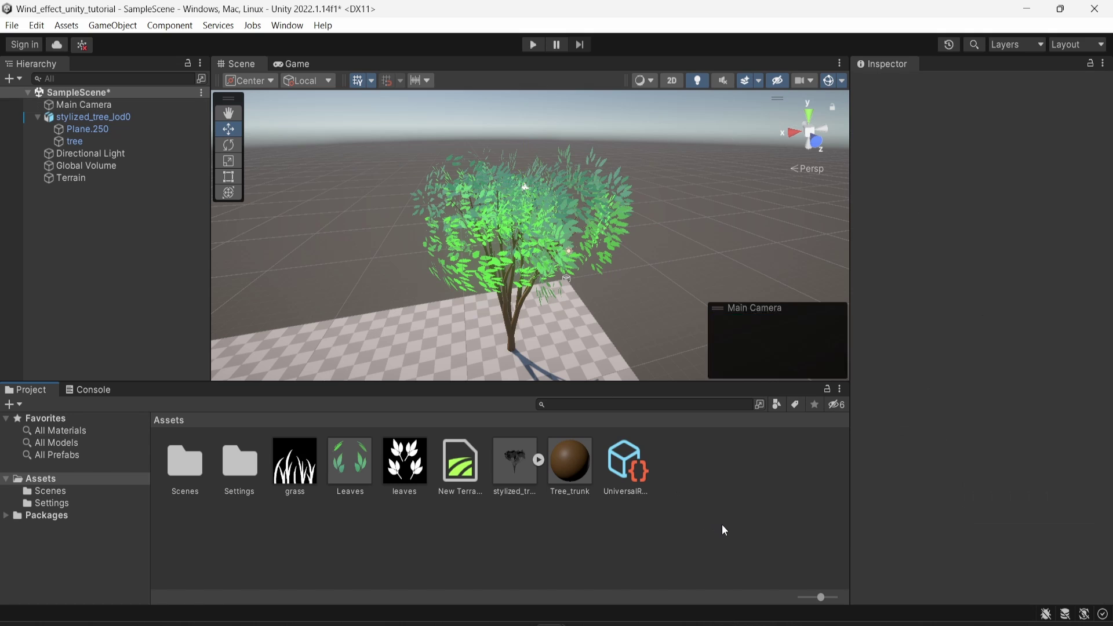
pyautogui.rightClick(676, 487)
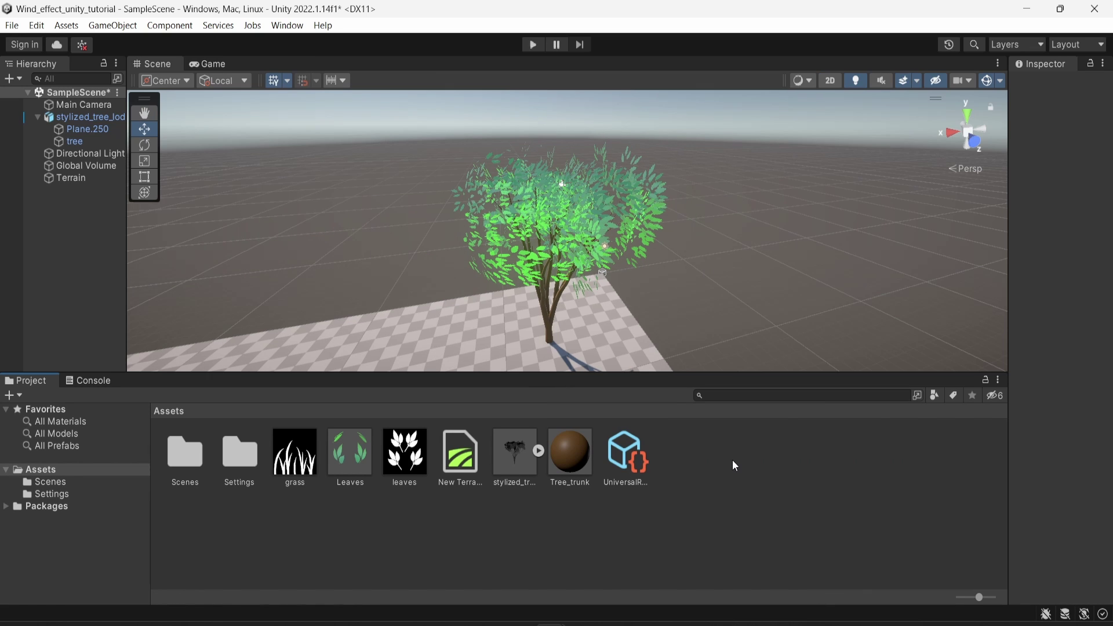
pyautogui.rightClick(733, 461)
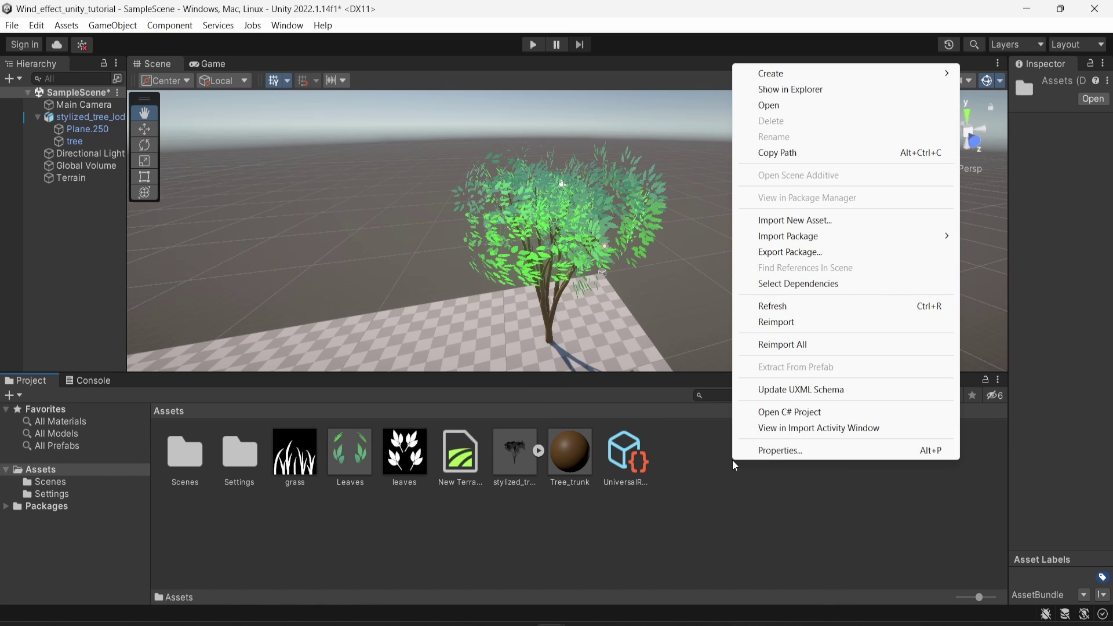
pyautogui.moveTo(831, 81)
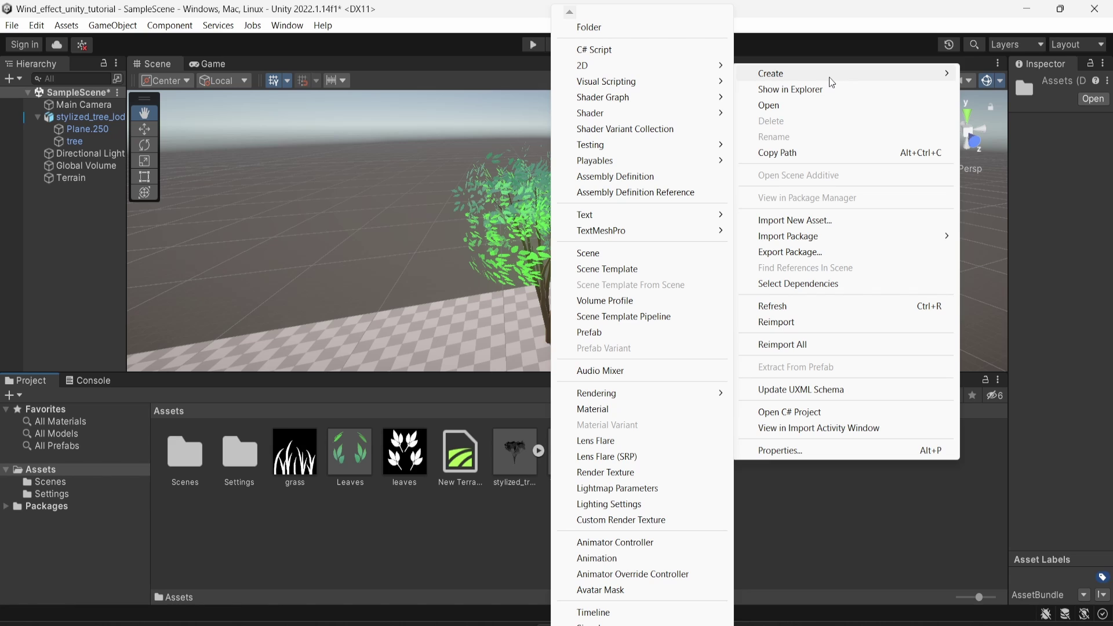
pyautogui.moveTo(616, 106)
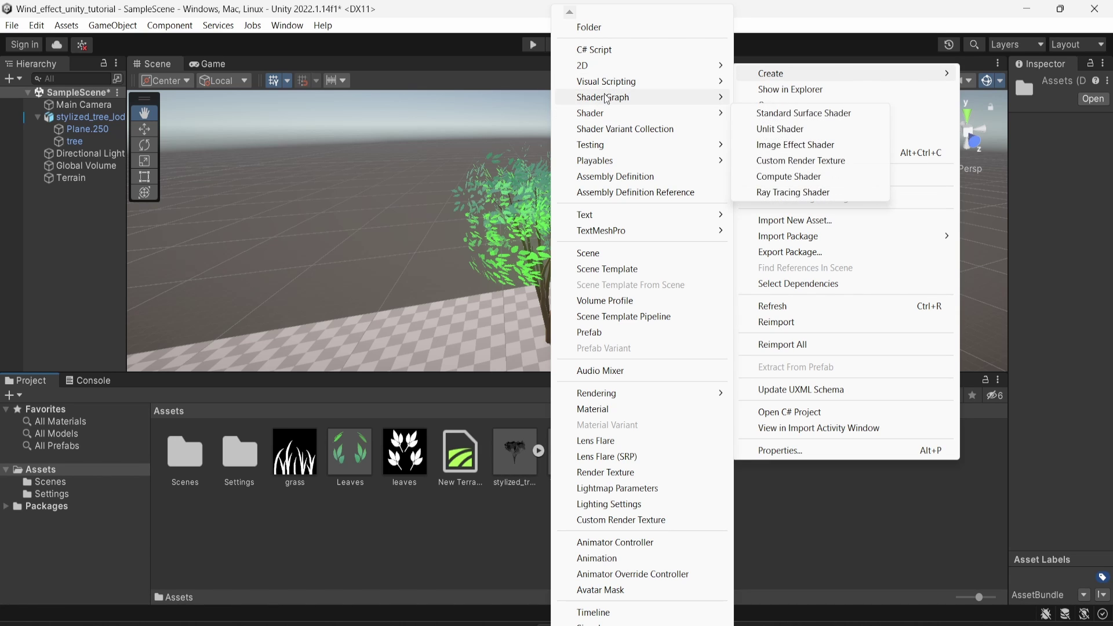
pyautogui.moveTo(780, 96)
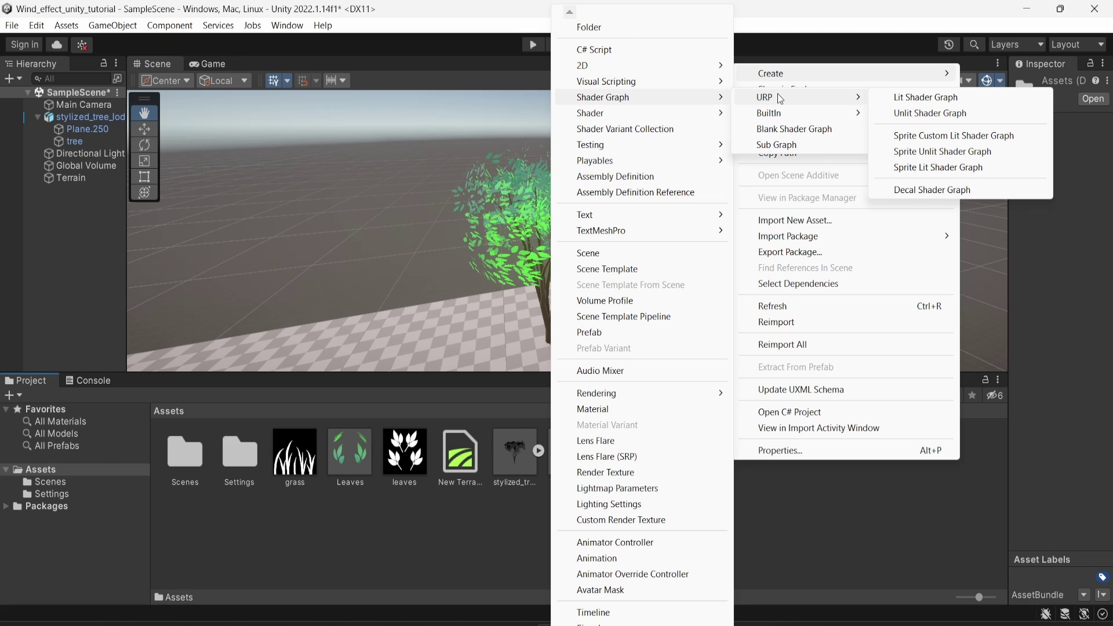
pyautogui.click(900, 97)
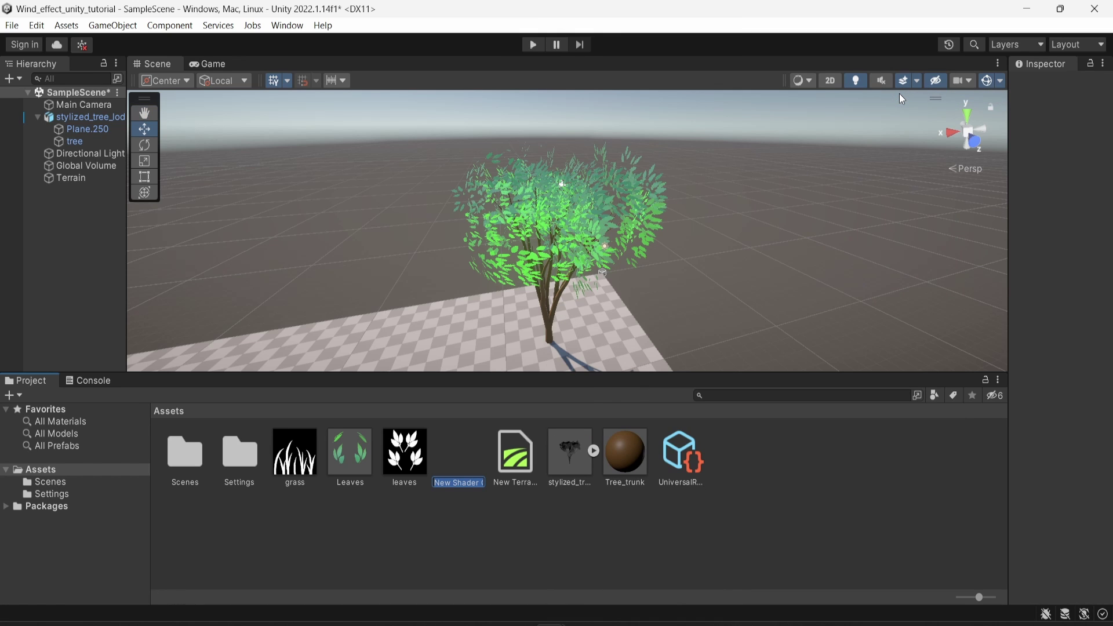
pyautogui.write('Leaves_shader')
pyautogui.press('Return')
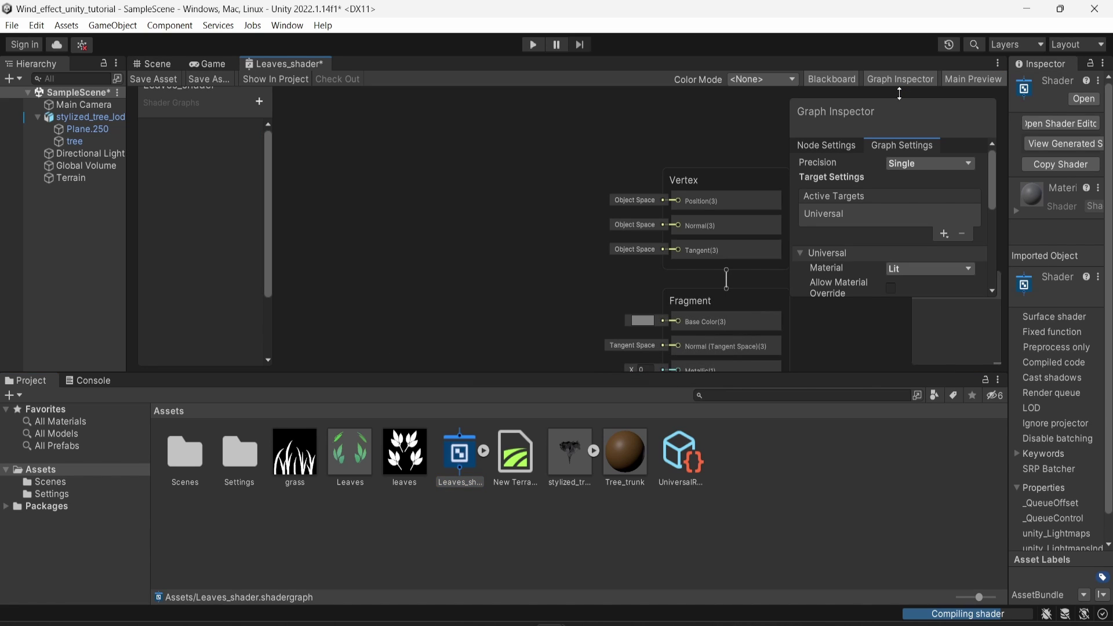
# - Enlarge the graph editing area and add a Float property to Leaves_shader
pyautogui.moveTo(543, 375); pyautogui.dragTo(543, 494)
pyautogui.moveTo(449, 233); pyautogui.dragTo(380, 220, button='middle')
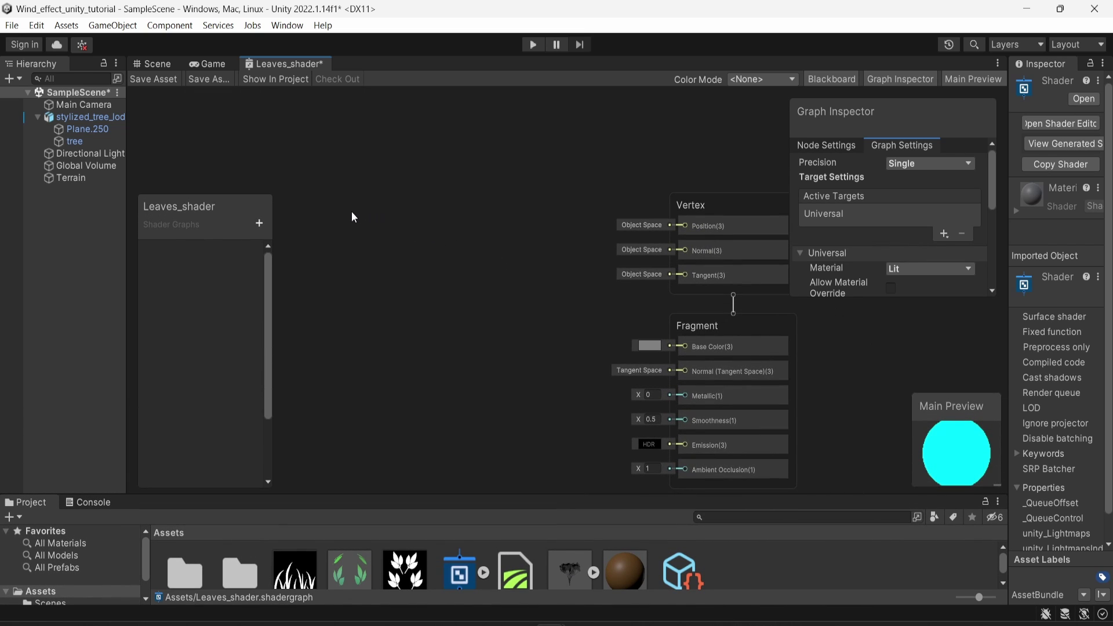
pyautogui.click(259, 223)
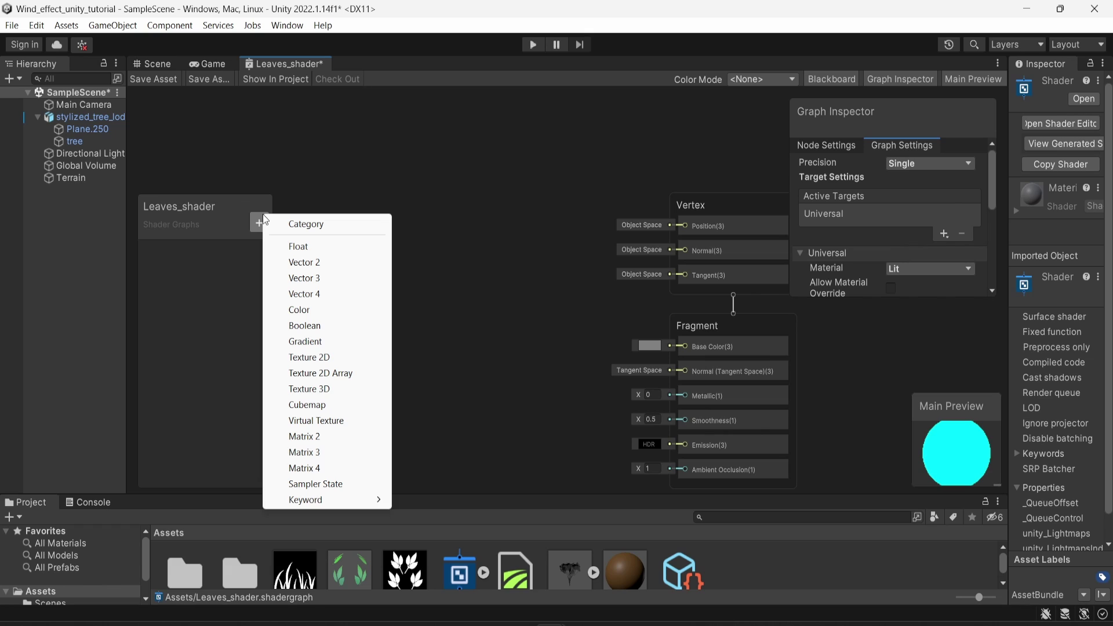
pyautogui.click(304, 245)
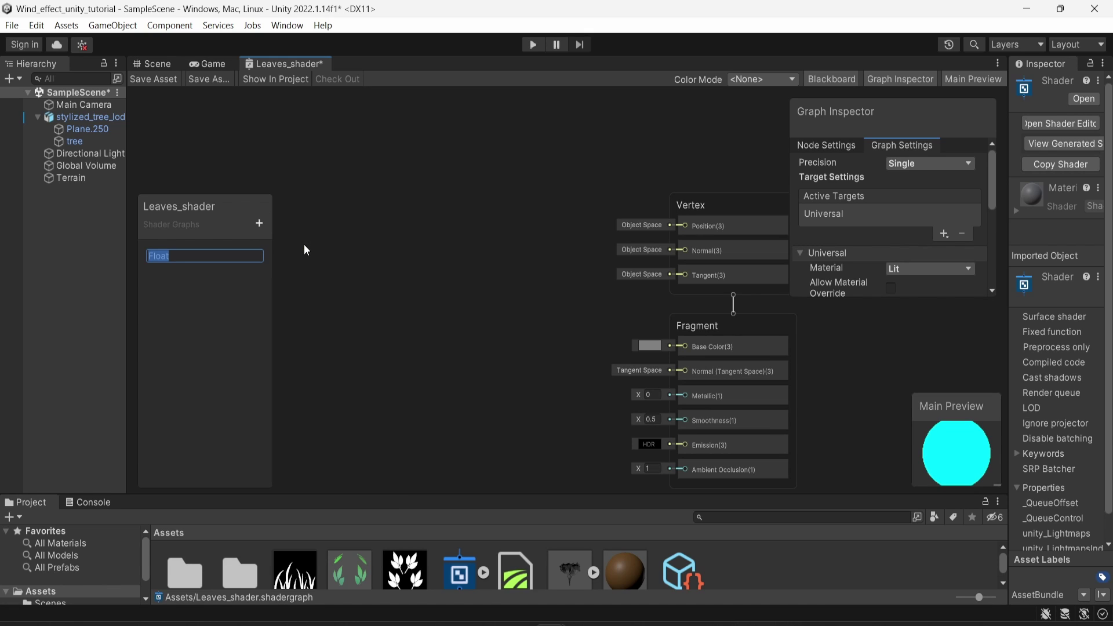